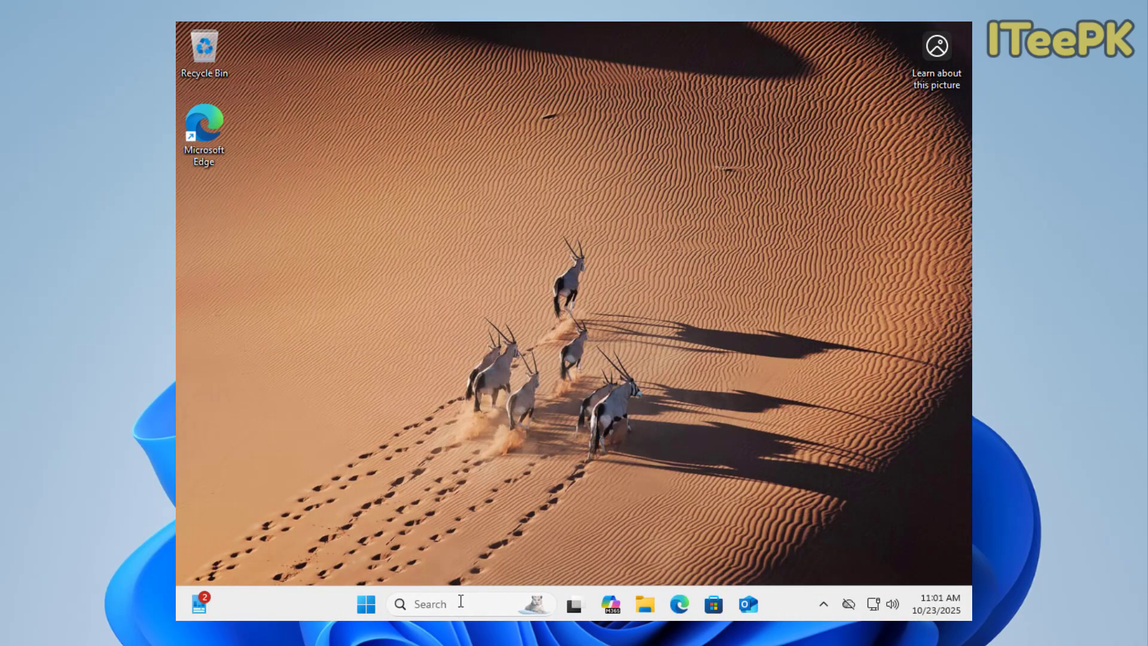
Step: Search for and launch Settings, then go to Accounts › Your info, which shows a Microsoft account
{"action": "left_click", "coordinate": [462, 605]}
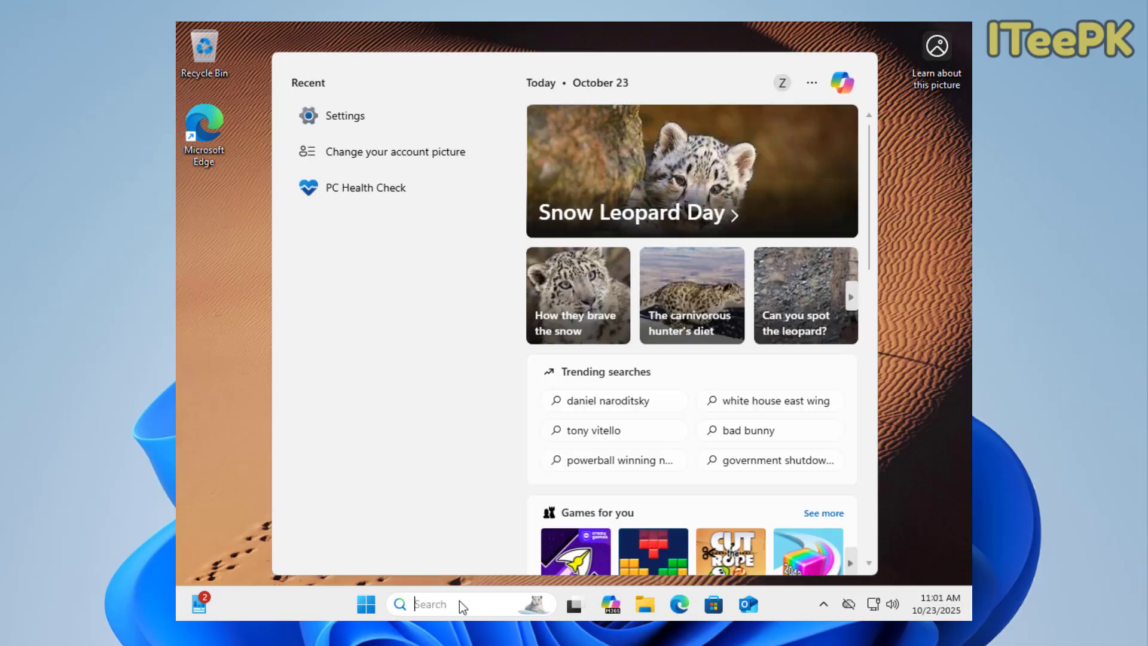
{"action": "type", "text": "settings"}
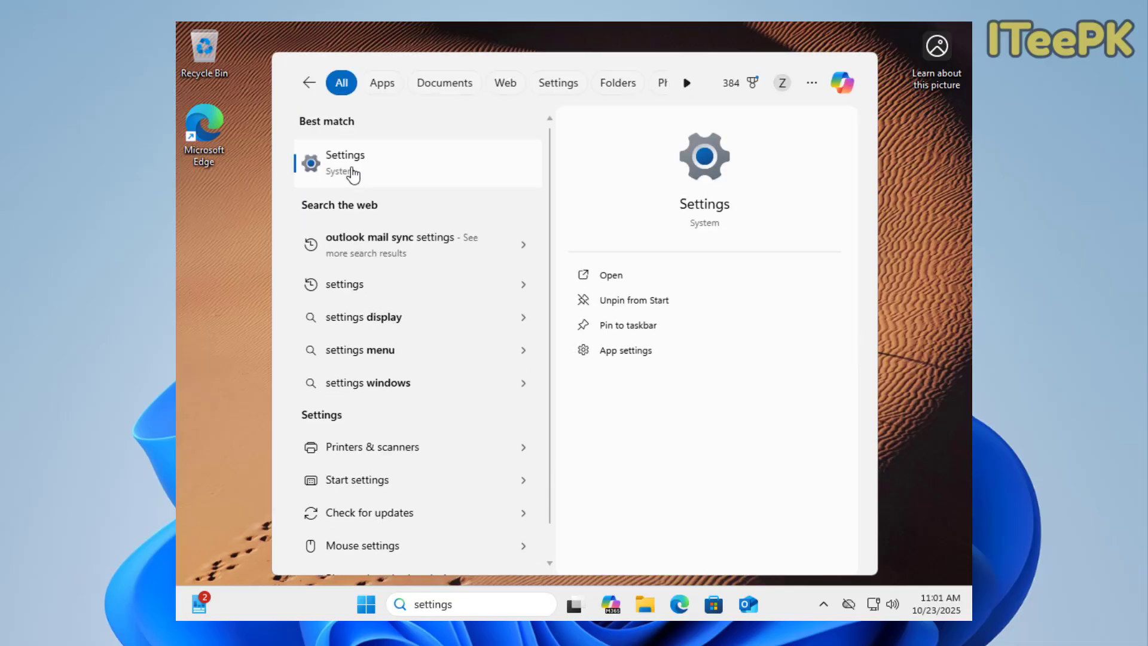
{"action": "left_click", "coordinate": [351, 172]}
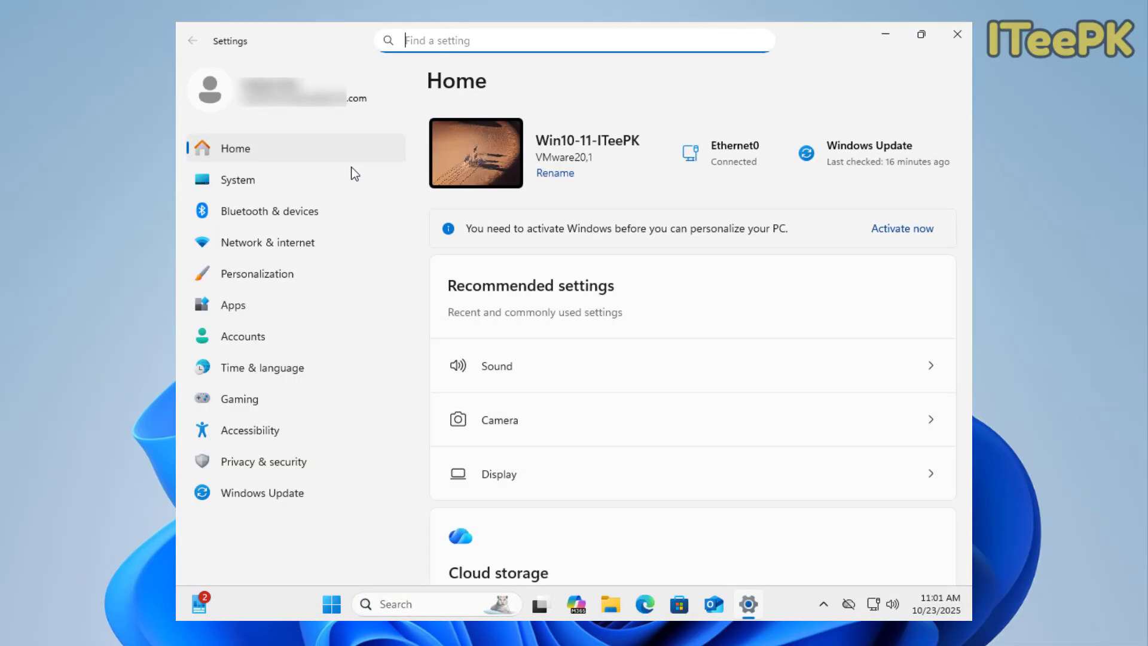
{"action": "left_click", "coordinate": [256, 338]}
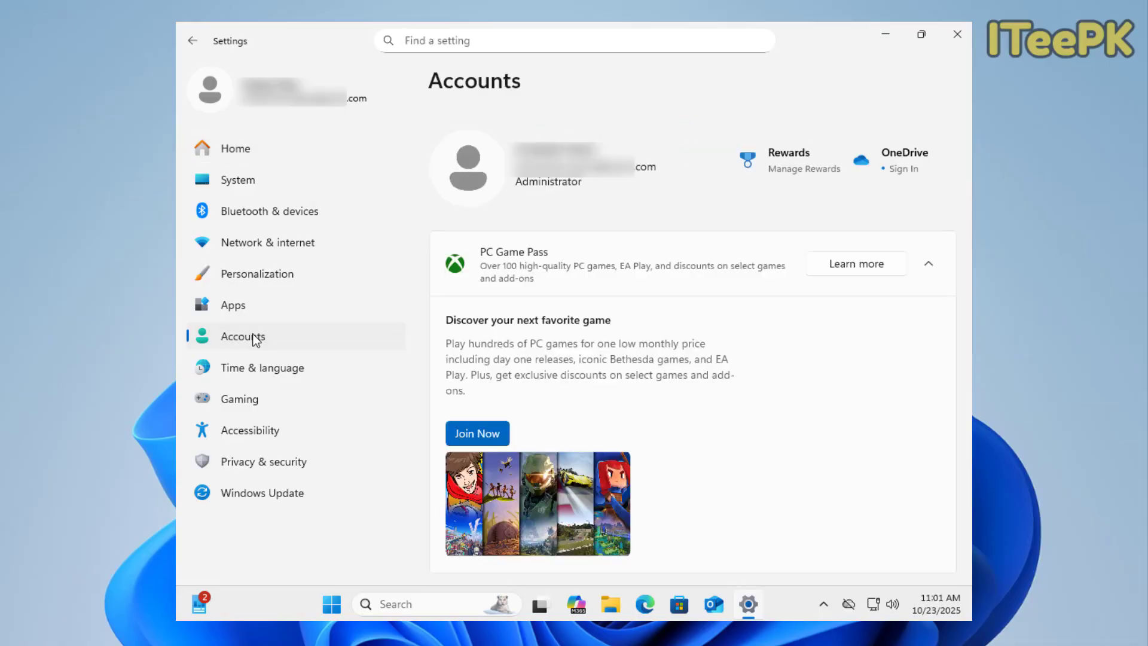
{"action": "scroll", "coordinate": [692, 358], "scroll_direction": "down", "scroll_amount": 10}
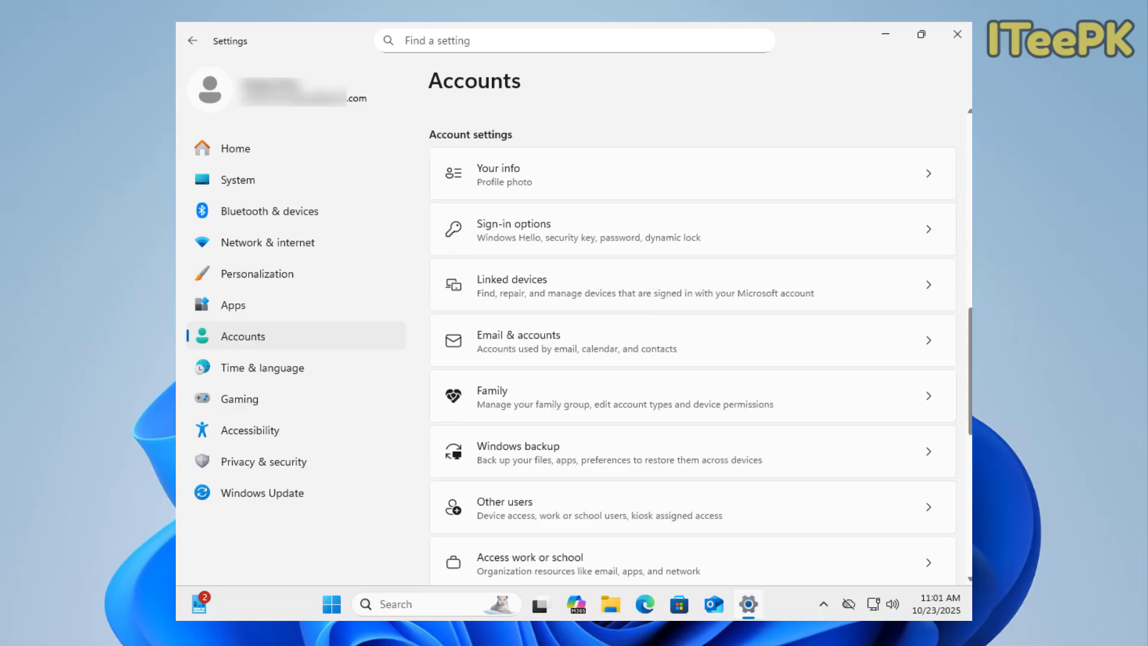
{"action": "scroll", "coordinate": [516, 183], "scroll_direction": "up", "scroll_amount": 1}
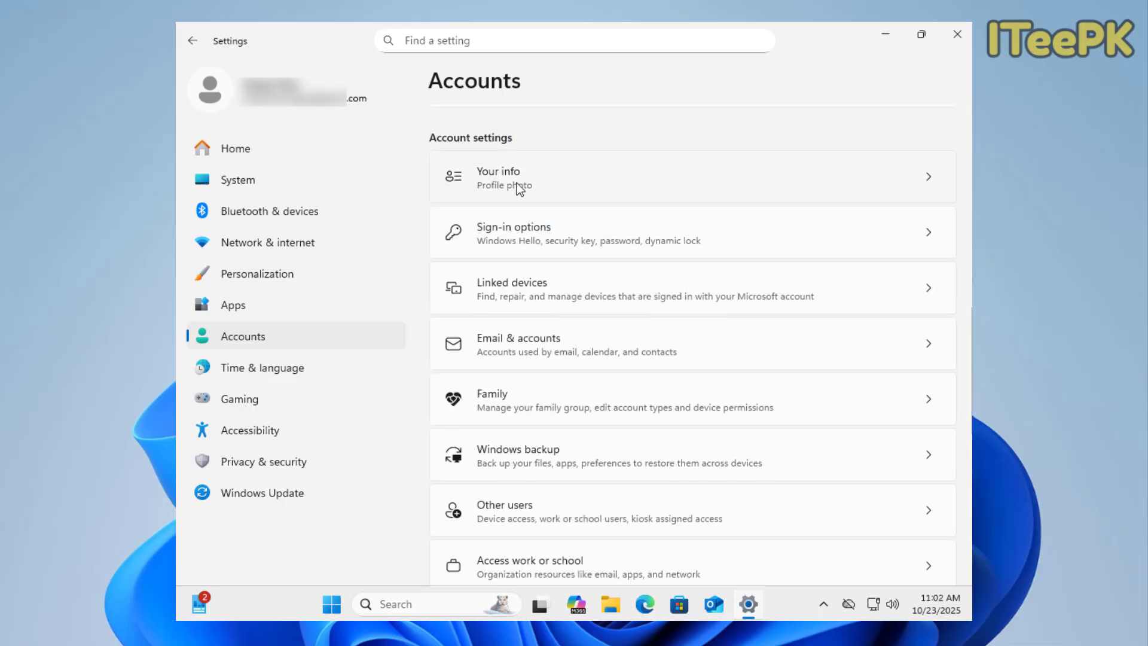
{"action": "left_click", "coordinate": [516, 183]}
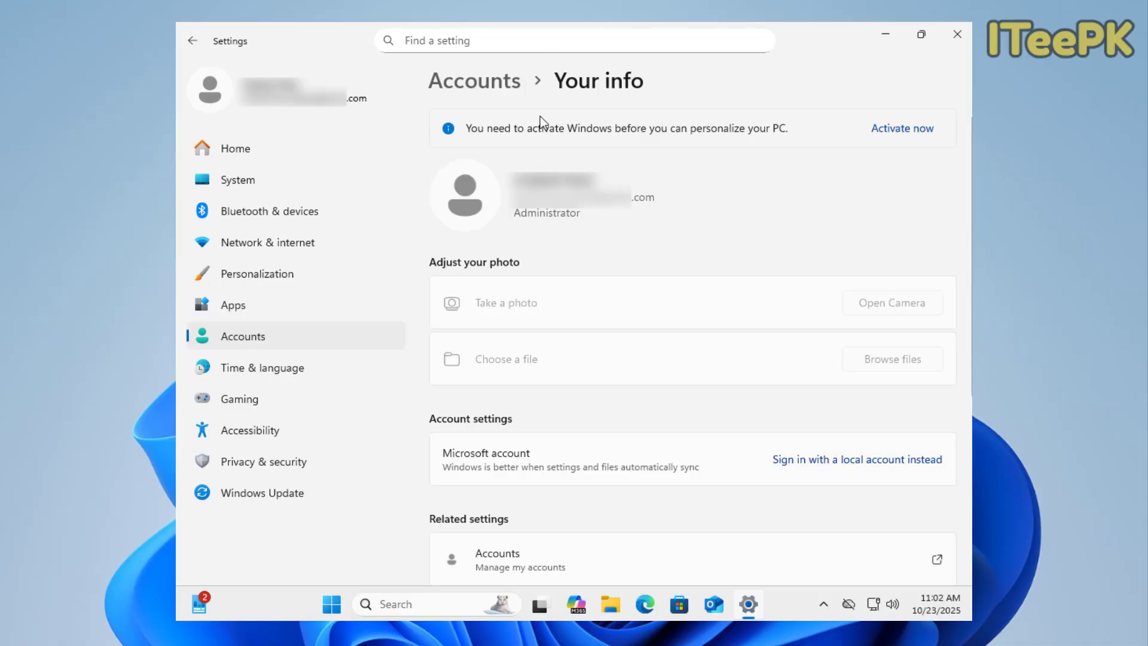
Step: Choose 'Sign in with a local account instead' and verify identity with the Microsoft account password
{"action": "left_click", "coordinate": [873, 461]}
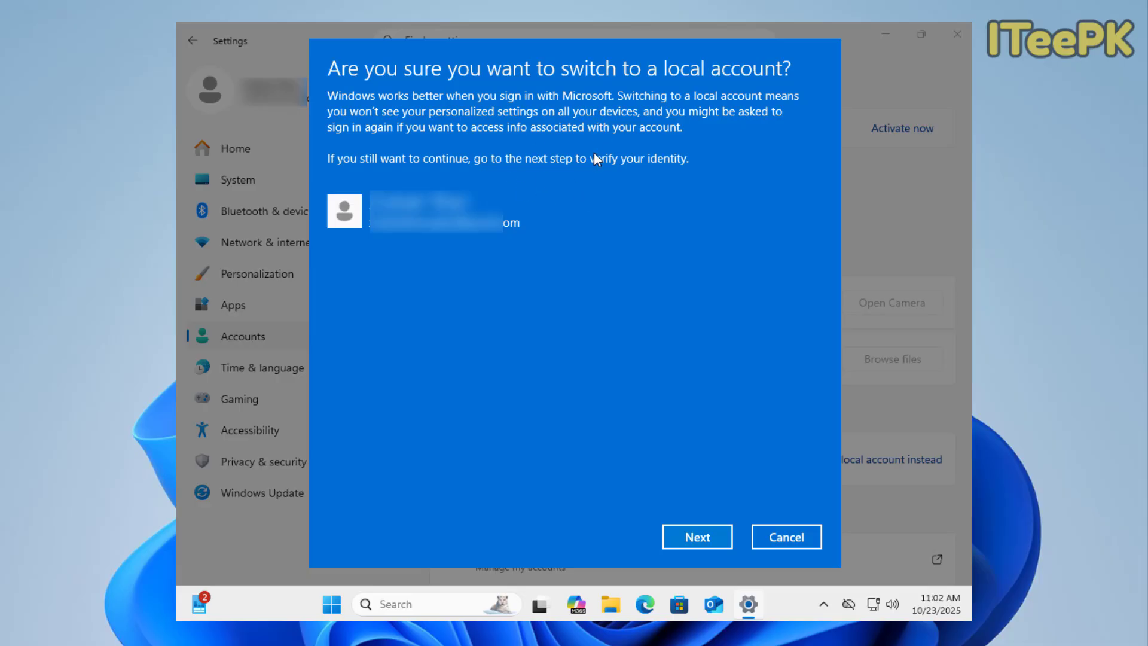
{"action": "left_click", "coordinate": [697, 537]}
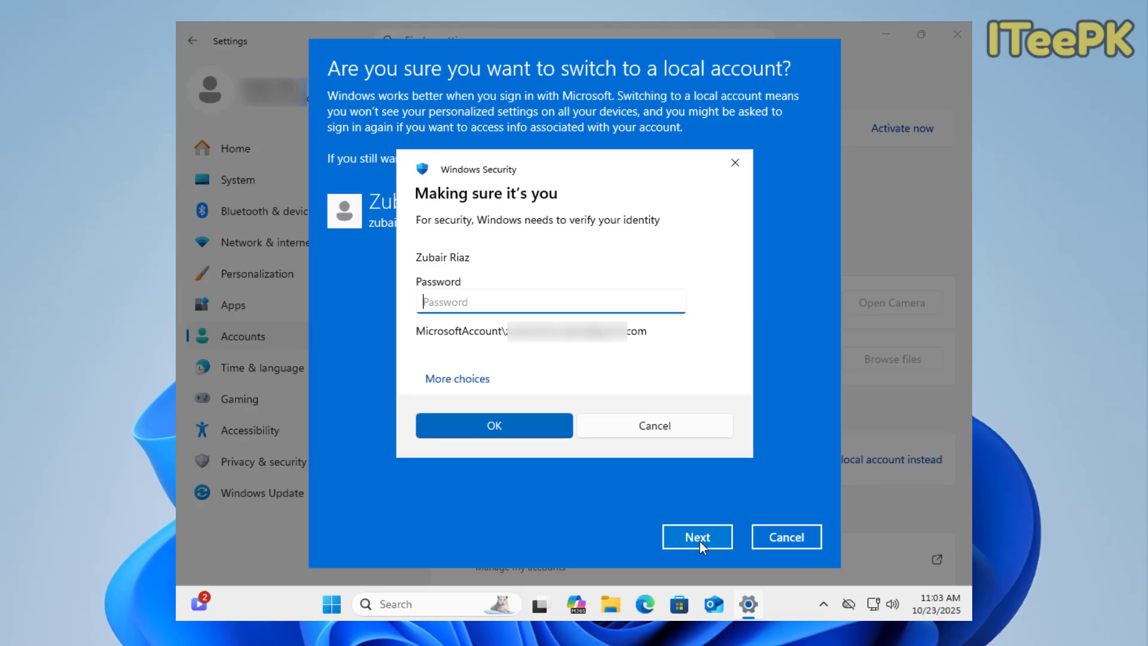
{"action": "type", "text": "•••••••••••"}
{"action": "key", "text": "Return"}
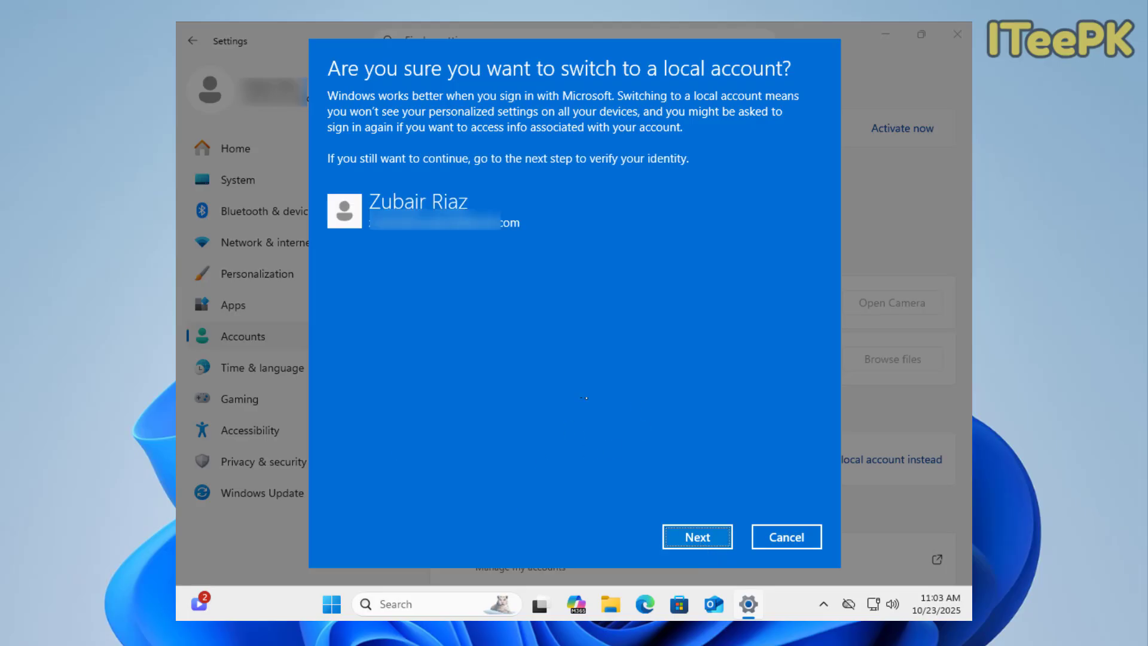
{"action": "key", "text": "Return"}
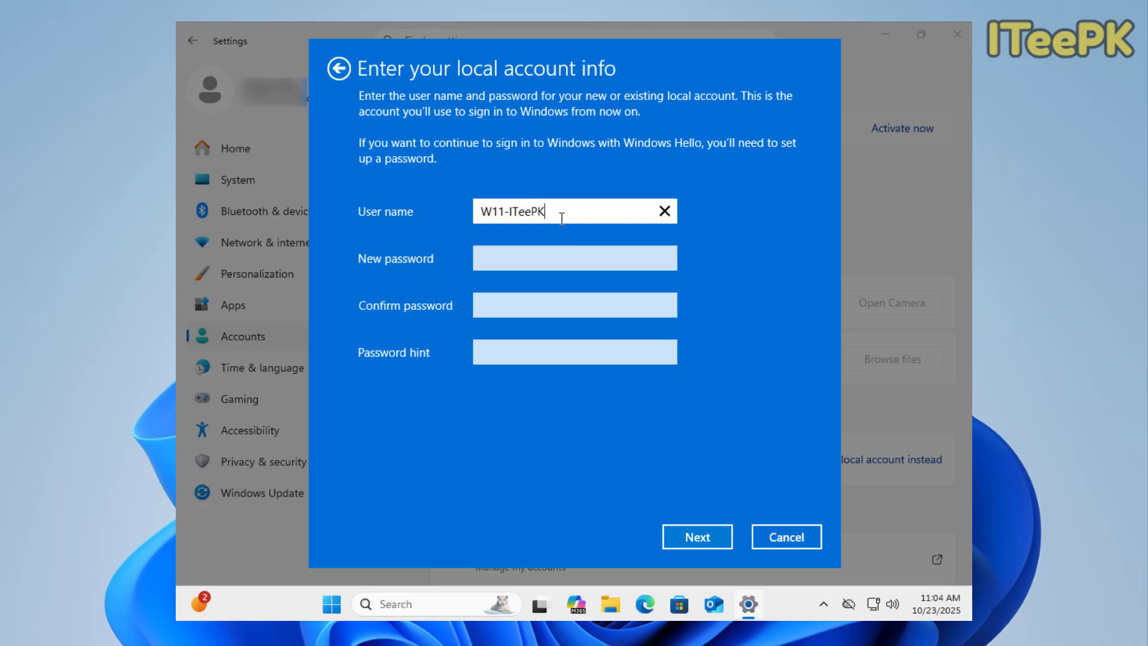
Step: Replace the user name with ITeePK, enter and confirm a new password, add a password hint, and continue
{"action": "key", "text": "ctrl+a"}
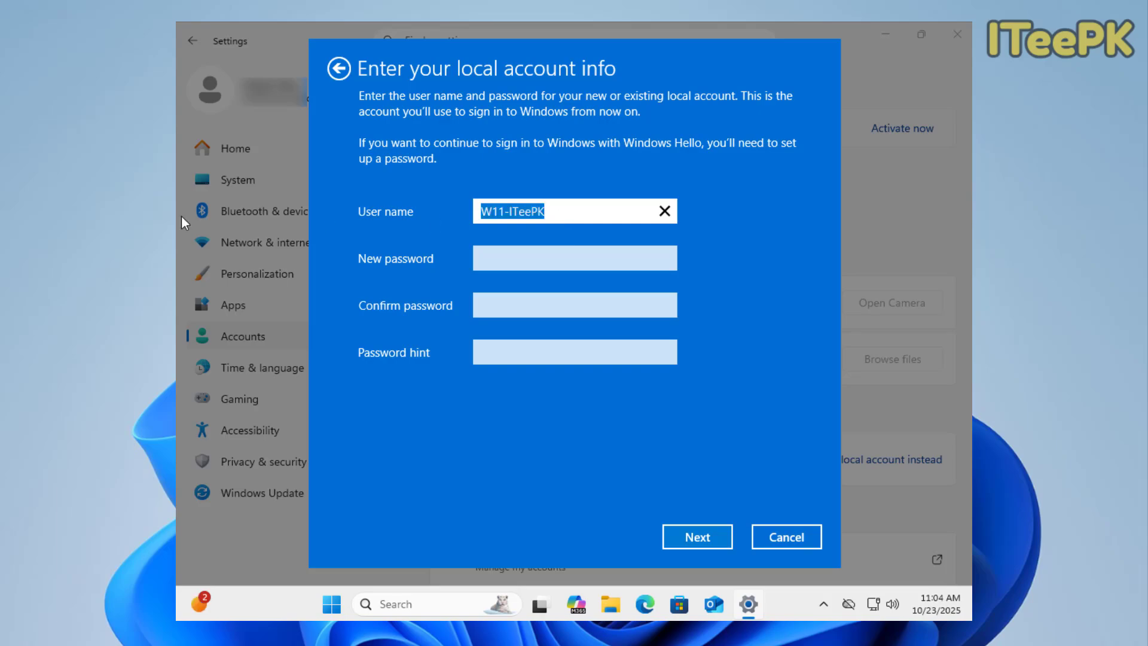
{"action": "type", "text": "ITeePK"}
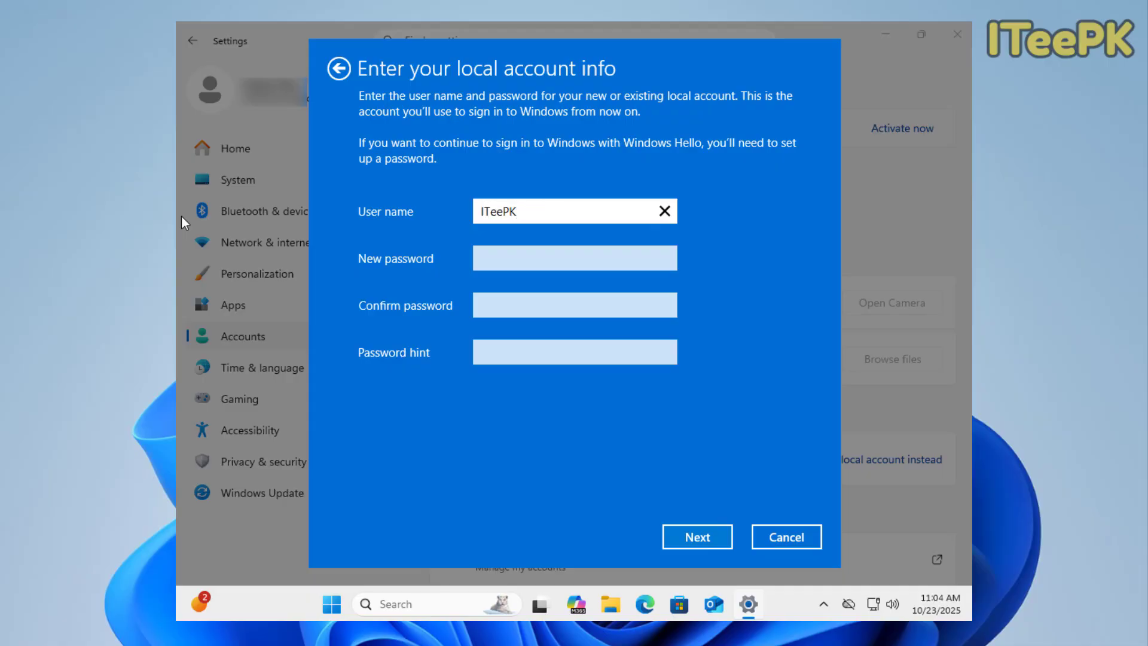
{"action": "key", "text": "Tab"}
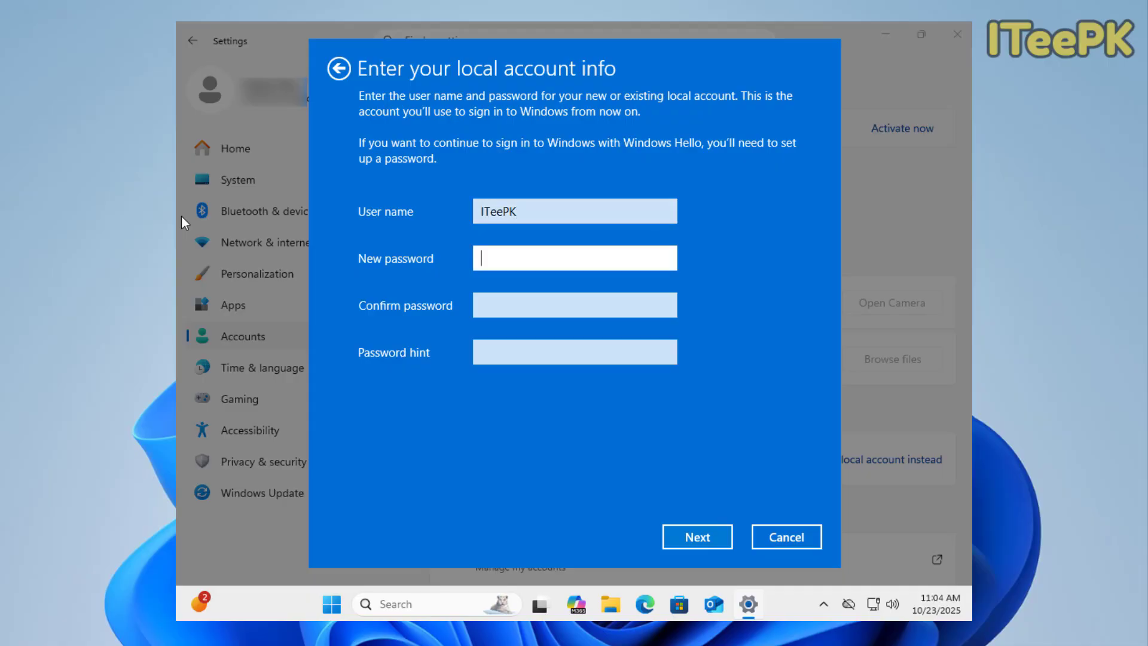
{"action": "type", "text": "***********"}
{"action": "key", "text": "Tab"}
{"action": "type", "text": "******"}
{"action": "key", "text": "BackSpace"}
{"action": "key", "text": "BackSpace"}
{"action": "key", "text": "BackSpace"}
{"action": "key", "text": "BackSpace"}
{"action": "type", "text": "*********"}
{"action": "key", "text": "Tab"}
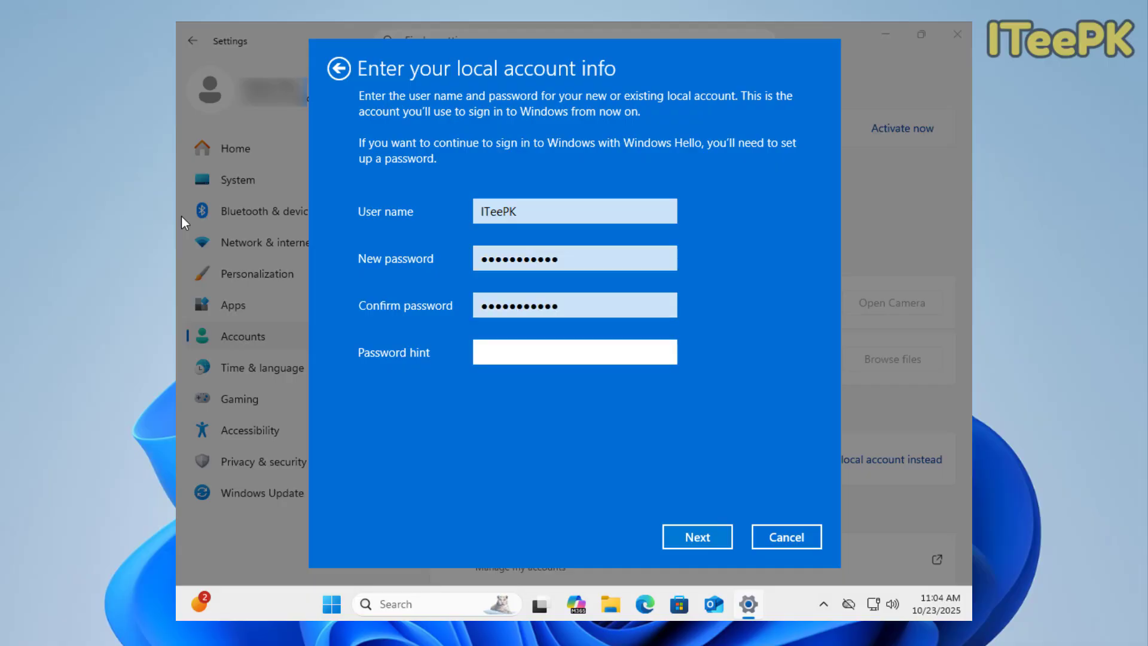
{"action": "type", "text": "S3"}
{"action": "left_click", "coordinate": [695, 536]}
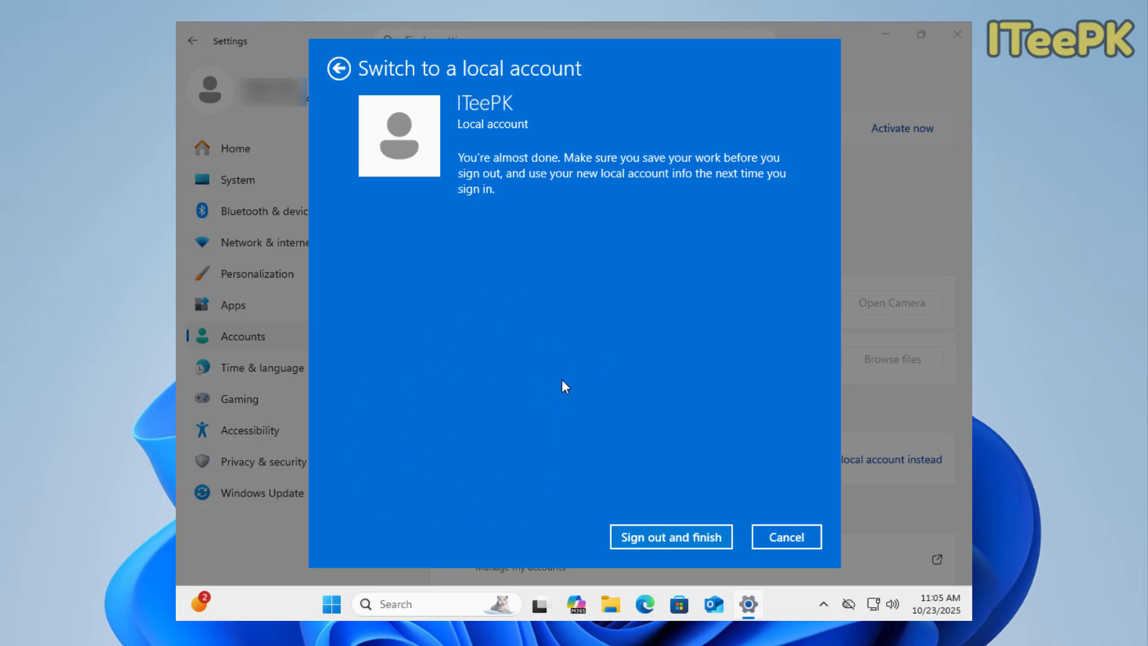
Step: Sign out, then sign back in to the ITeePK local account with its password
{"action": "left_click", "coordinate": [675, 534]}
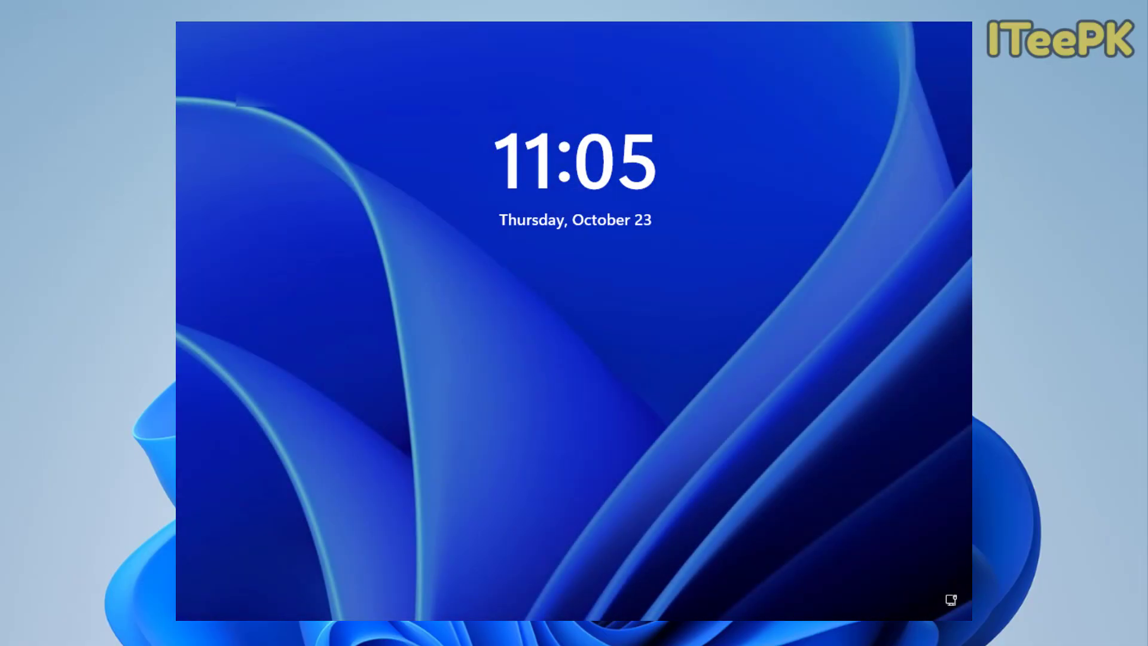
{"action": "left_click", "coordinate": [390, 309]}
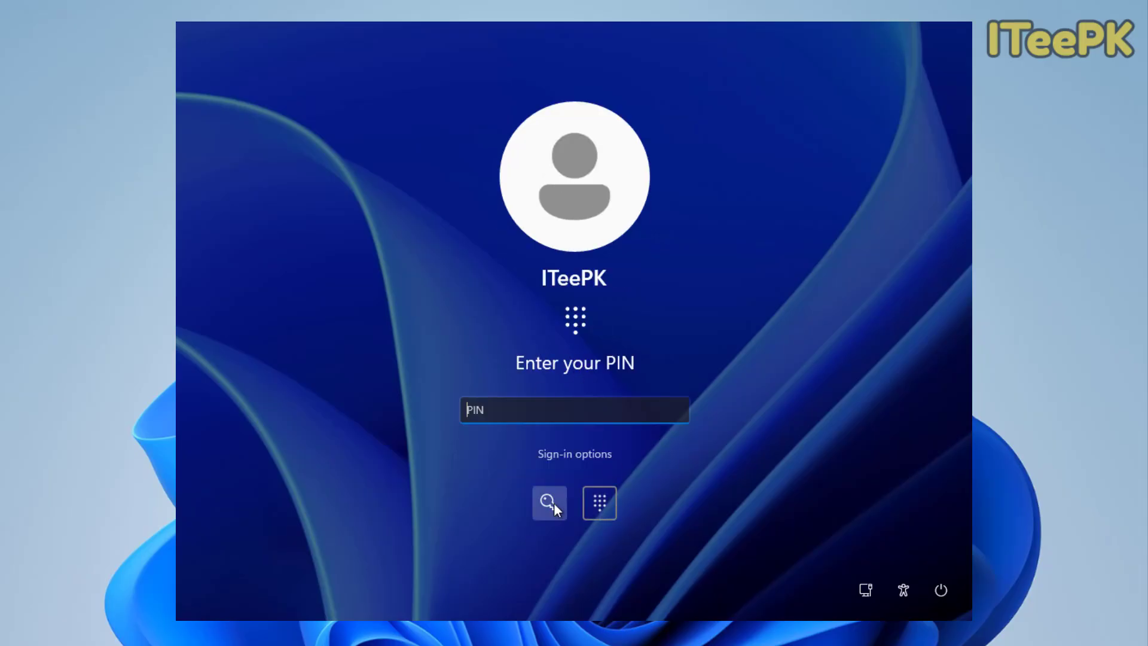
{"action": "left_click", "coordinate": [552, 503]}
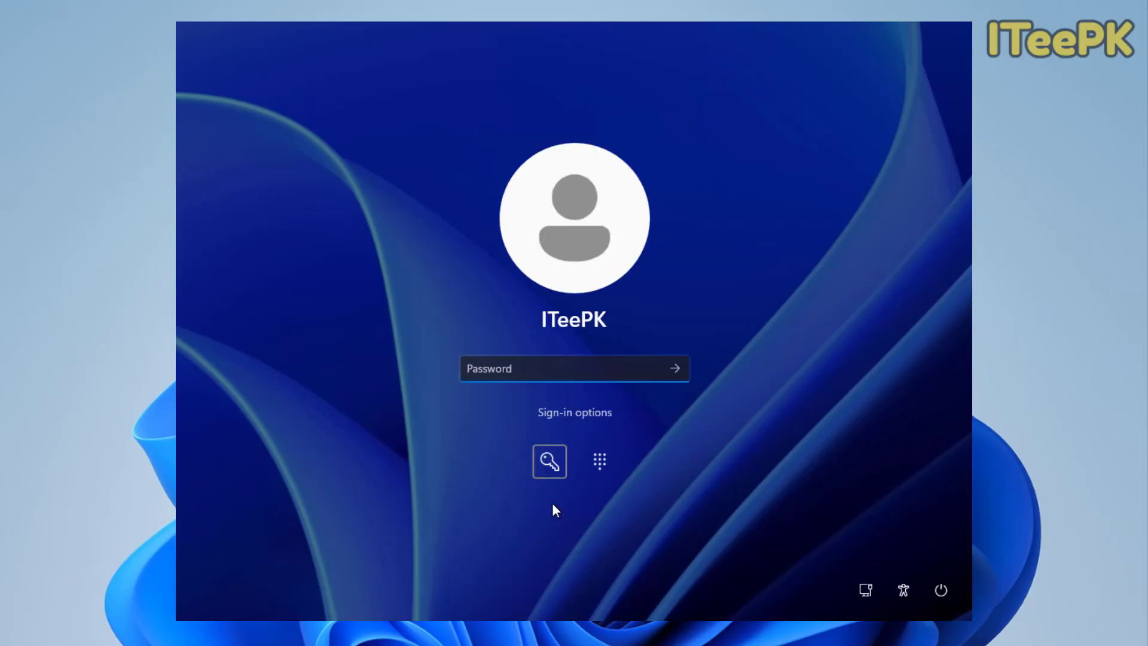
{"action": "type", "text": "************"}
{"action": "key", "text": "Return"}
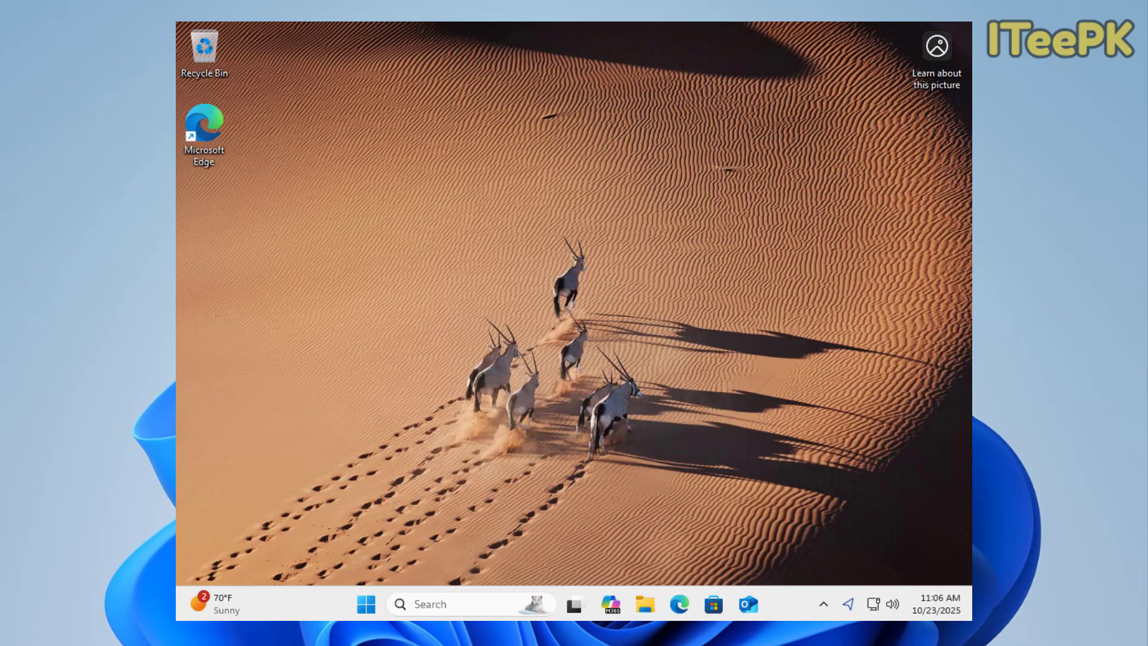
Step: Reopen Settings at Accounts › Your info to confirm ITEEPK is a Local Account with Administrator rights
{"action": "left_click", "coordinate": [469, 605]}
{"action": "type", "text": "settings"}
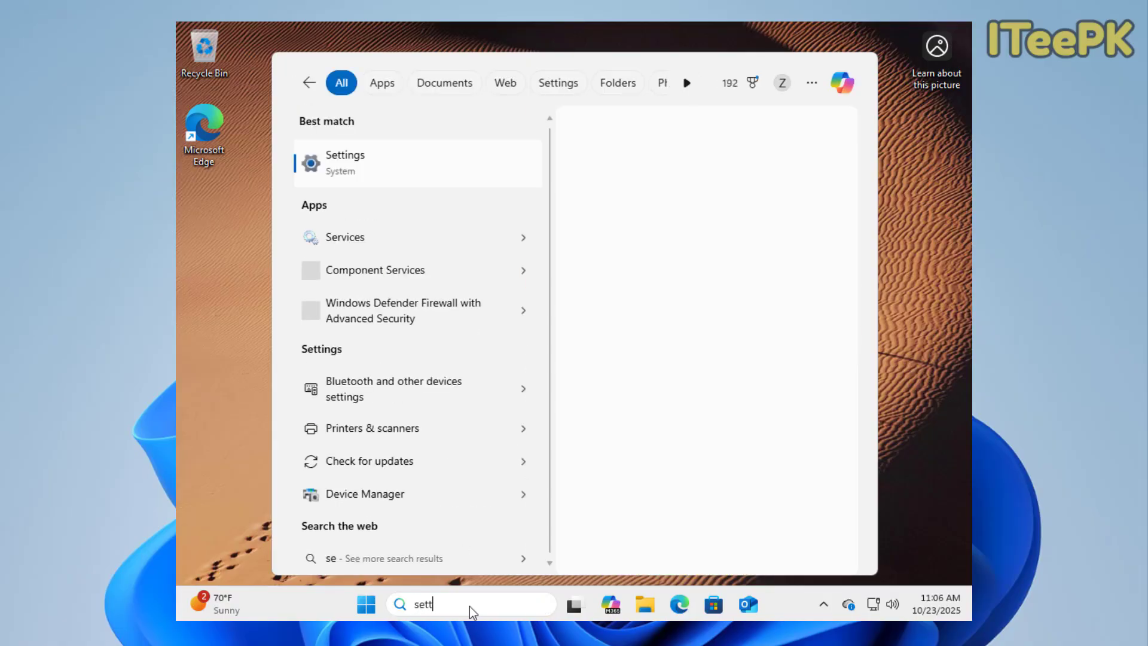
{"action": "left_click", "coordinate": [366, 163]}
{"action": "left_click", "coordinate": [243, 333]}
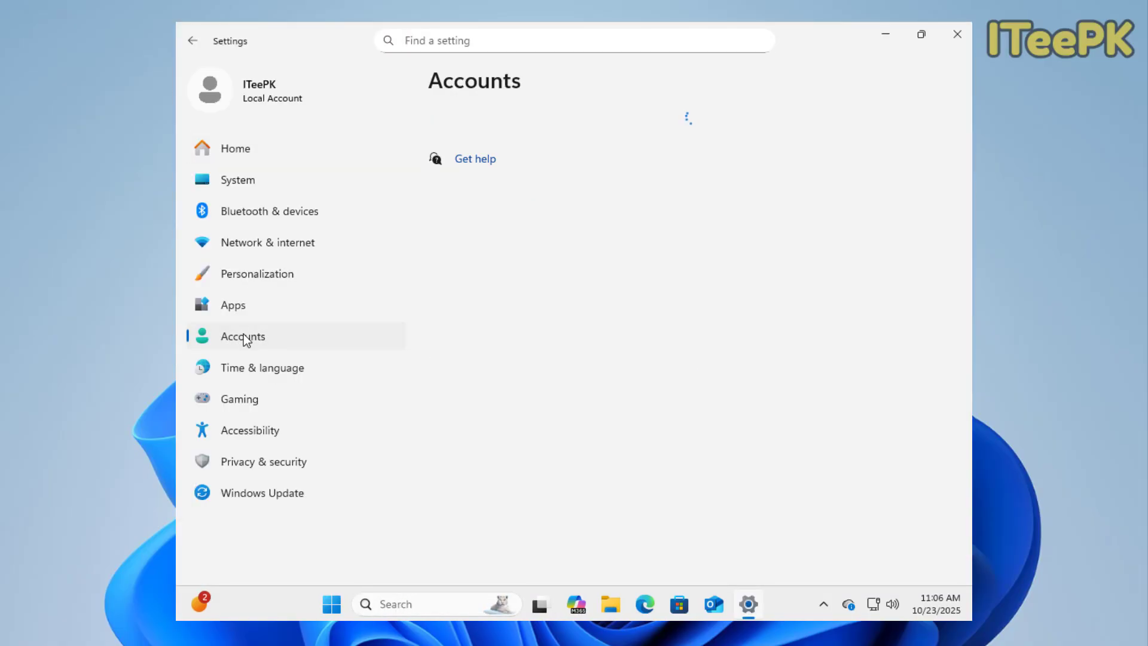
{"action": "scroll", "coordinate": [532, 328], "scroll_direction": "down", "scroll_amount": 8}
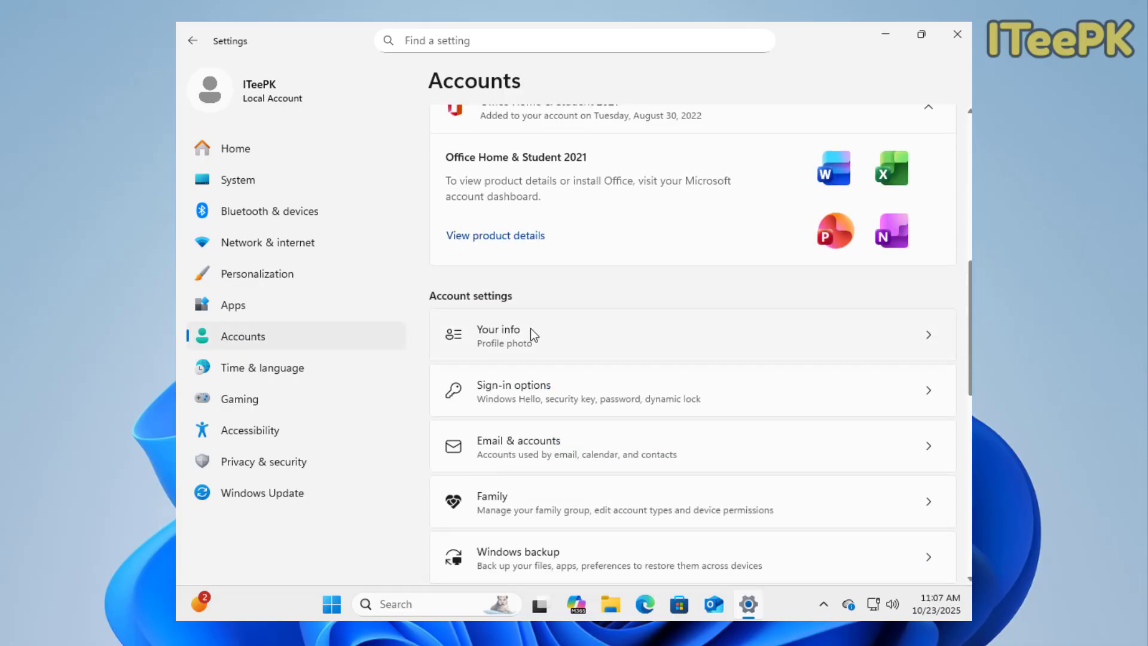
{"action": "left_click", "coordinate": [531, 330]}
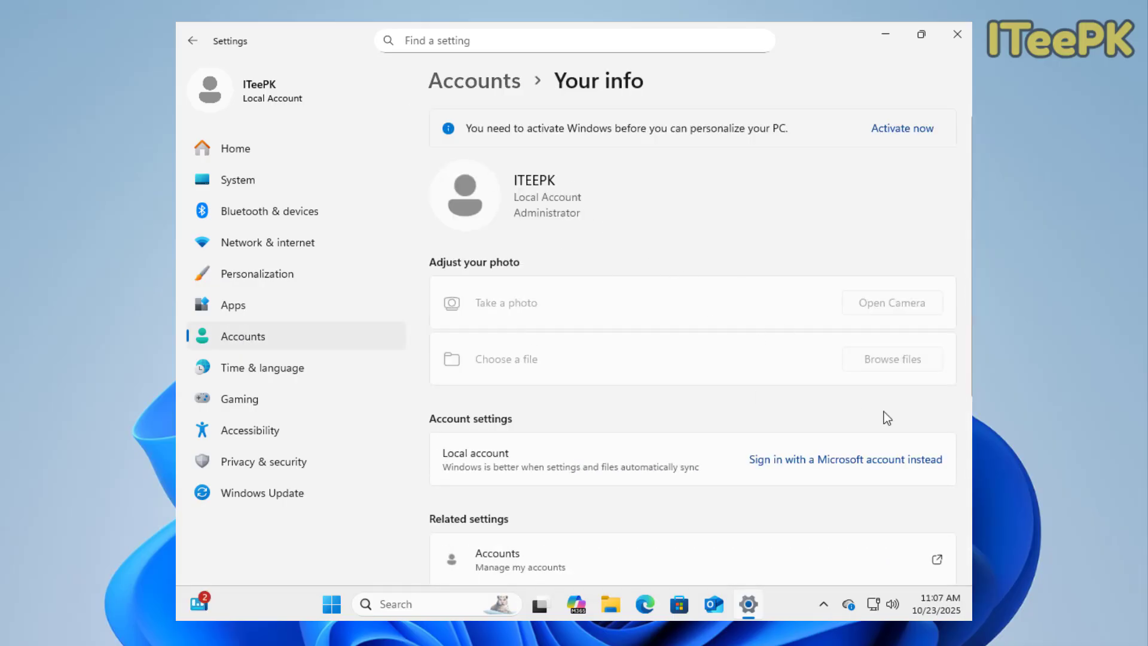